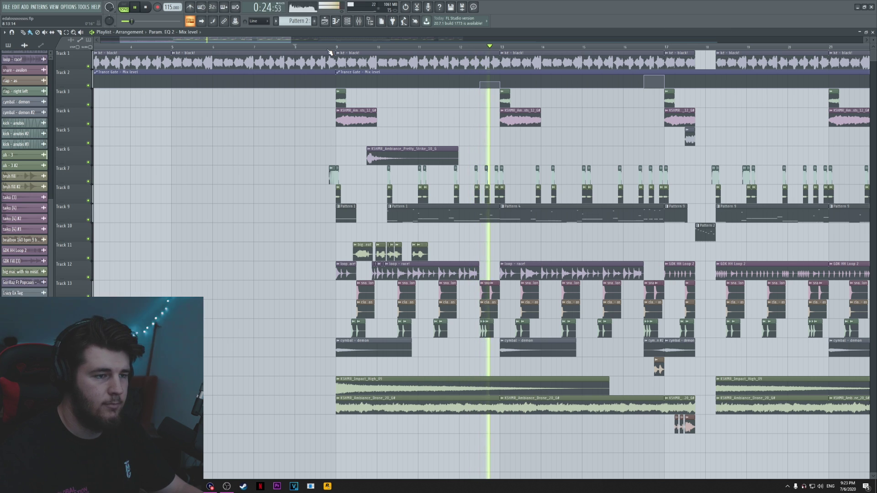
Step: Stop playback, return the song position to the start, and show the mixer
key("space")
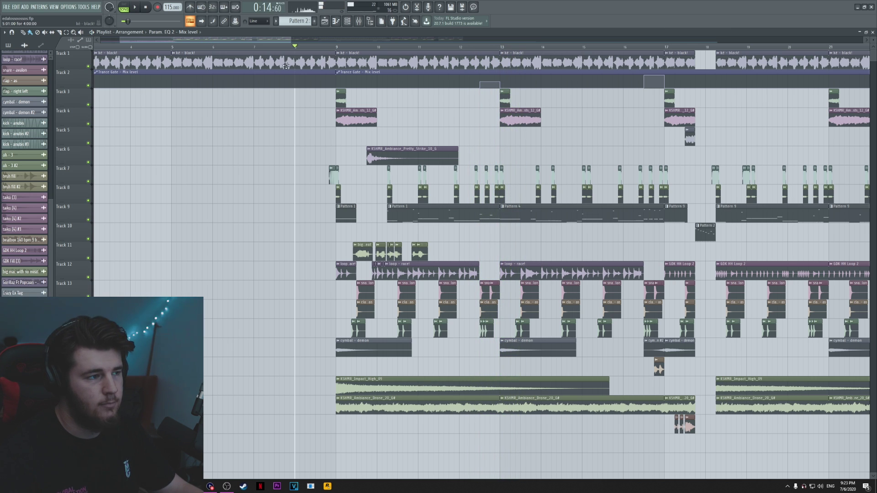
left_click(146, 8)
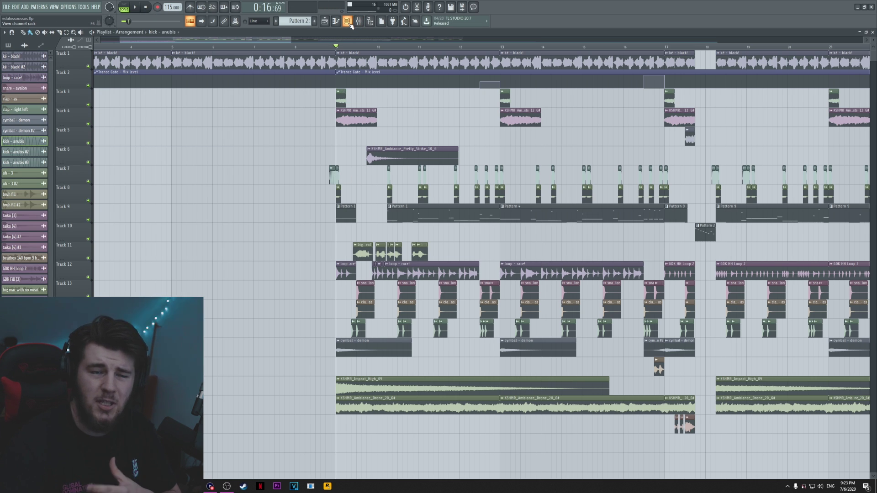
left_click(347, 21)
left_click(358, 21)
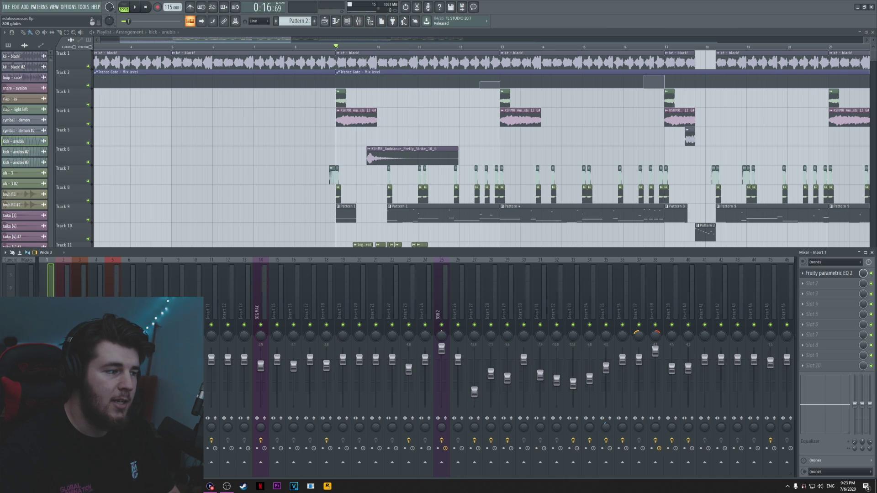
Step: Open Fruity Parametric EQ 2 on Insert 1, reposition it, then close it
left_click(827, 273)
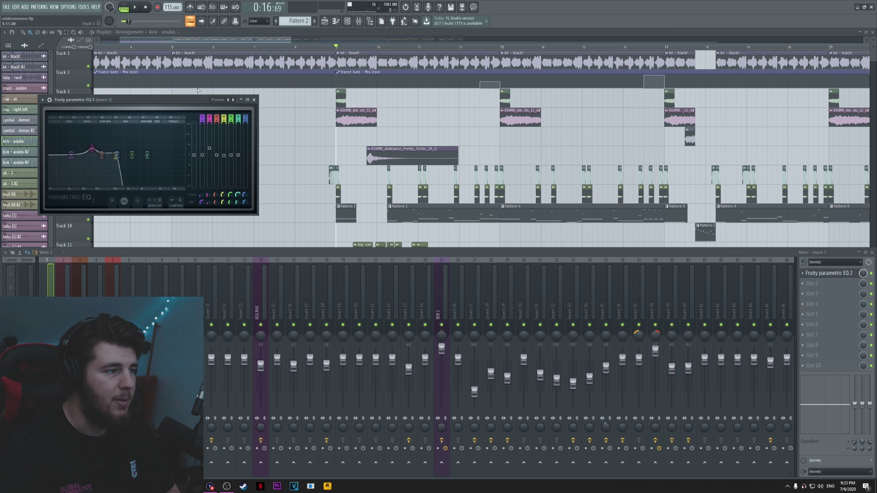
left_click_drag(167, 105, 266, 136)
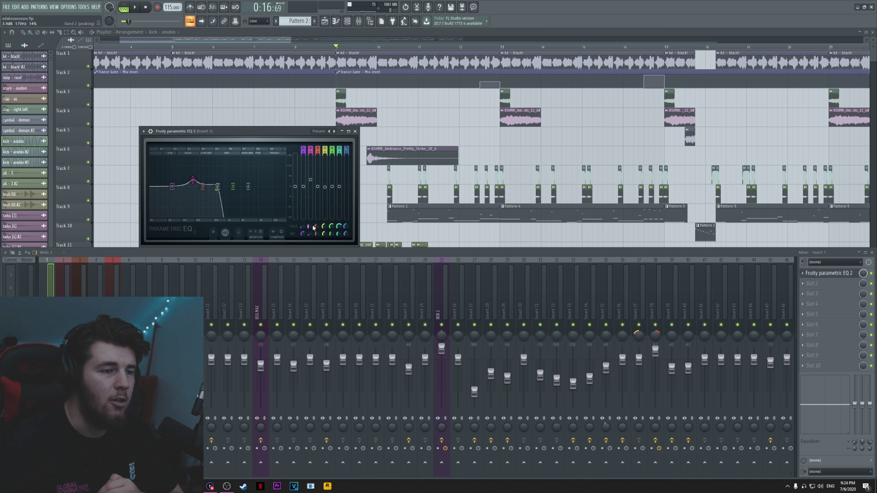
left_click(354, 131)
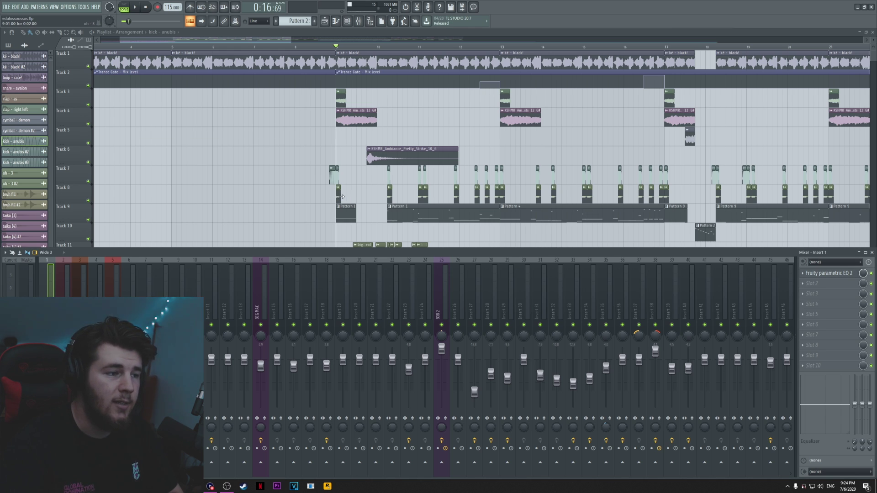
key("F9")
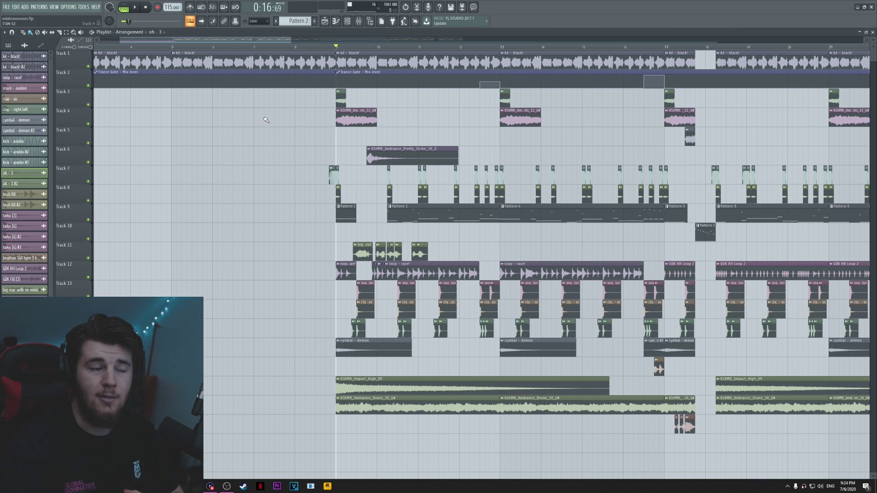
scroll(341, 49, "up", 2)
key("space")
key("F9")
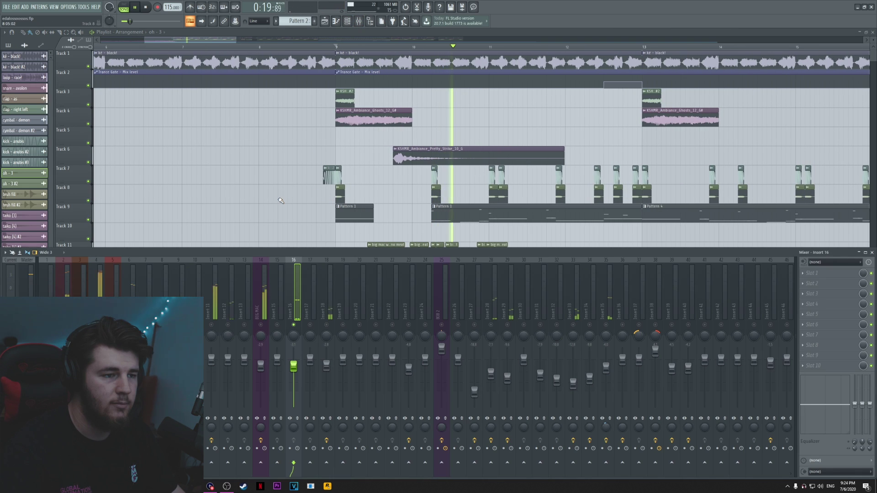
key("space")
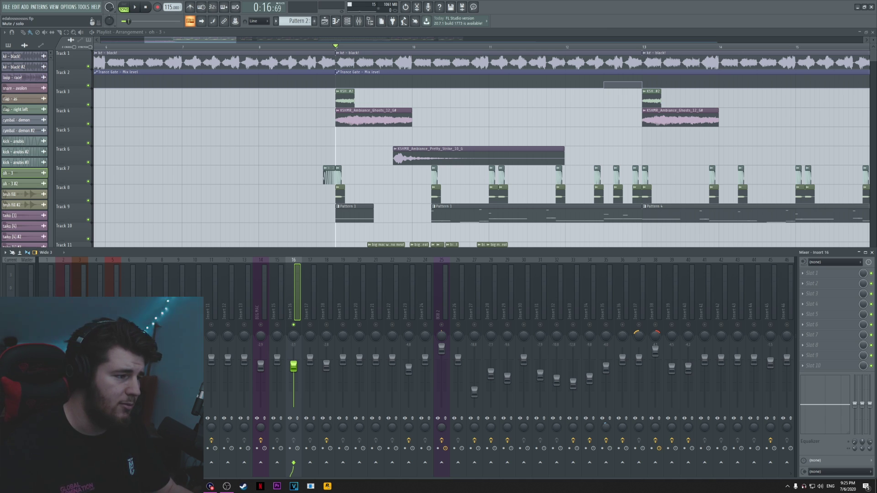
Step: Select the 808 mixer insert and play the beat briefly to hear it
left_click(340, 191)
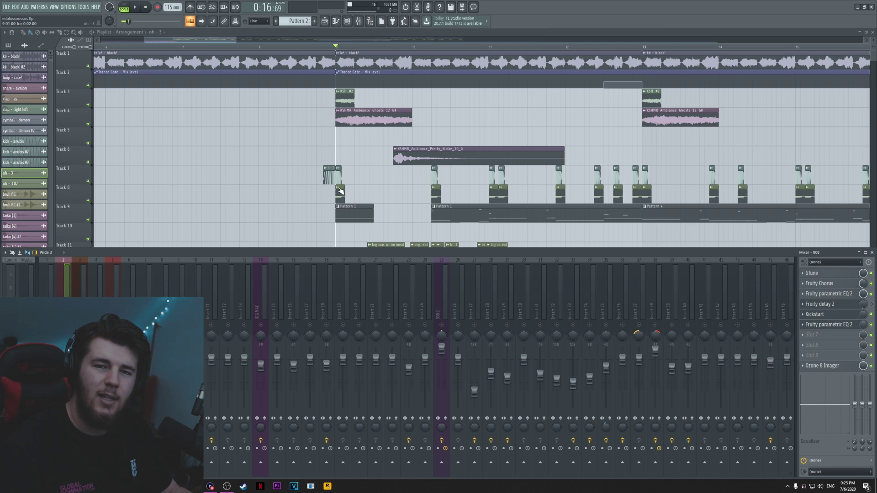
scroll(333, 178, "down", 1)
key("space")
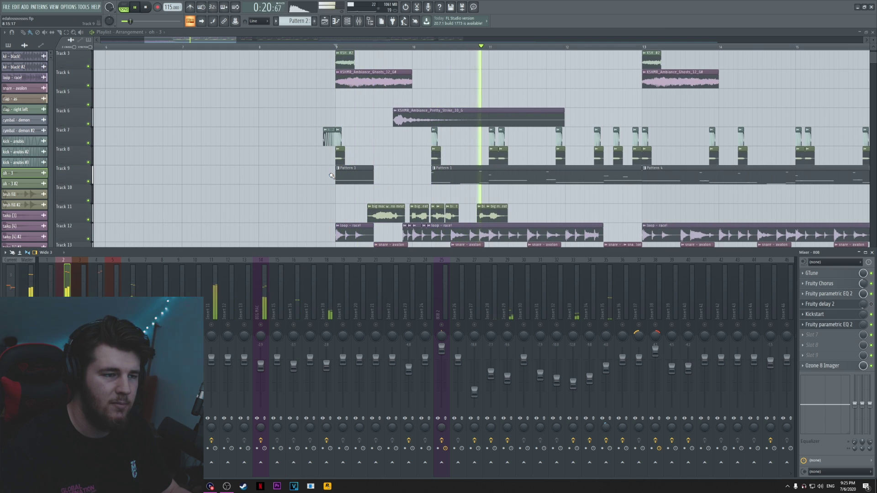
key("space")
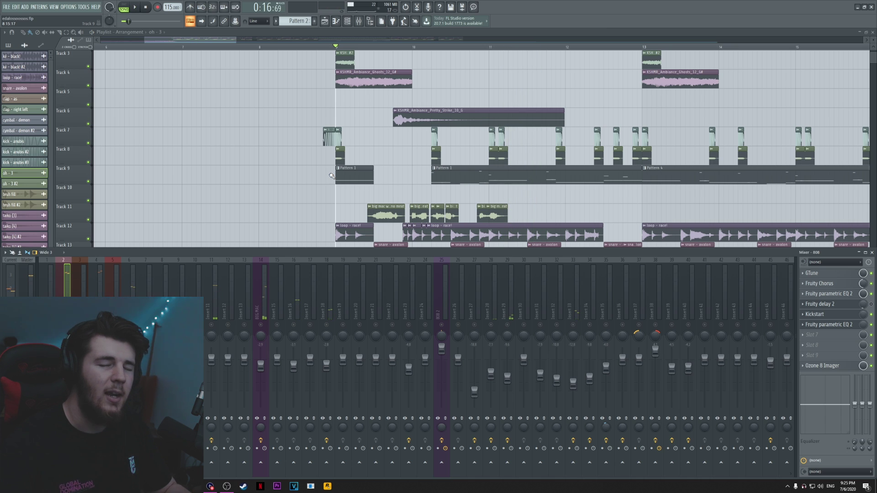
Step: Open the 808's Parametric EQ 2 and lower its high-pass cutoff to 36Hz
left_click(828, 294)
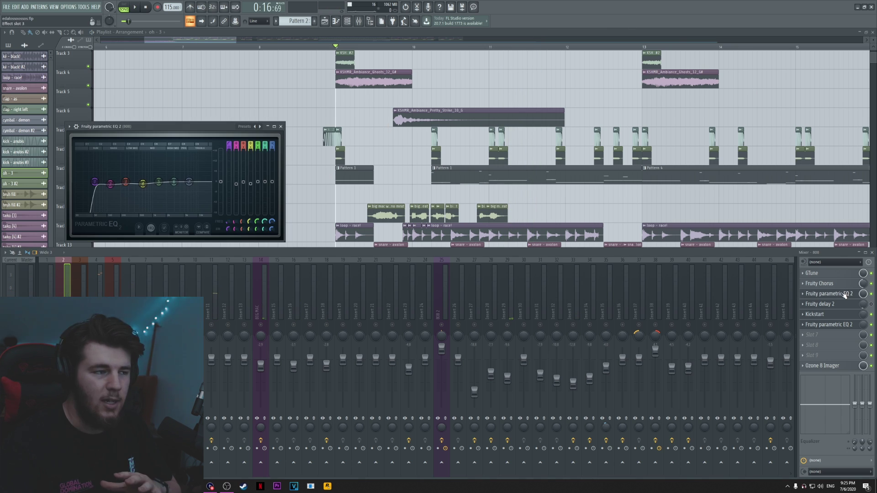
left_click_drag(181, 123, 398, 109)
left_click_drag(316, 163, 317, 165)
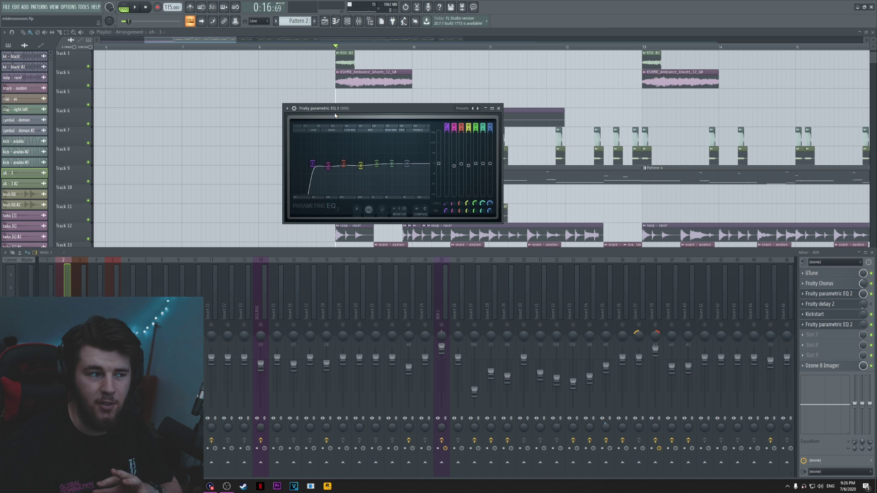
left_click_drag(312, 163, 304, 163)
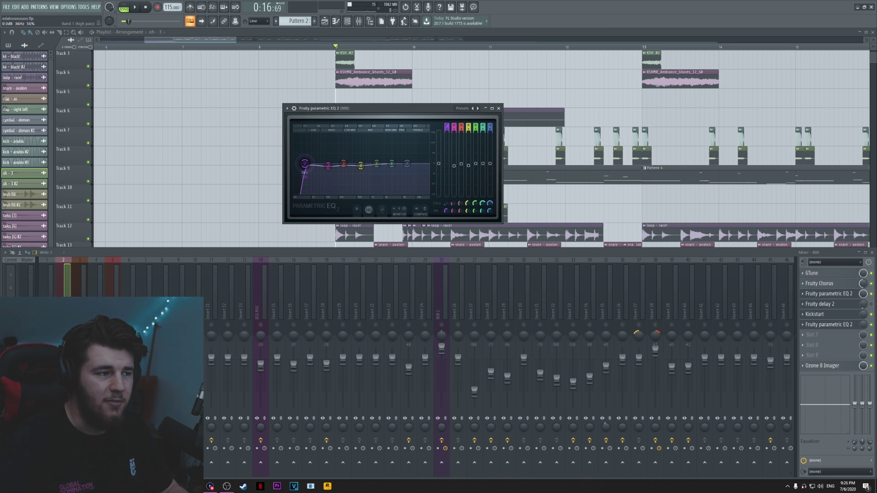
Step: Audition the change, undo it, raise the high-pass cutoff again and close the EQ
key("space")
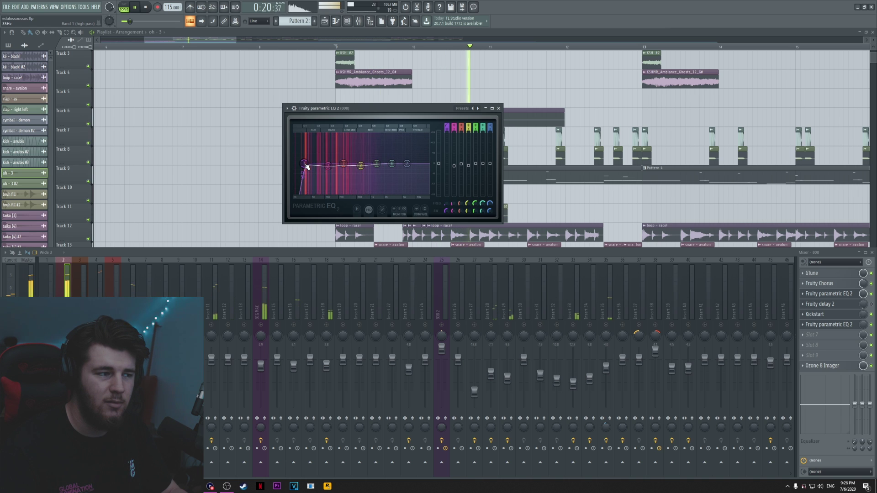
key("space")
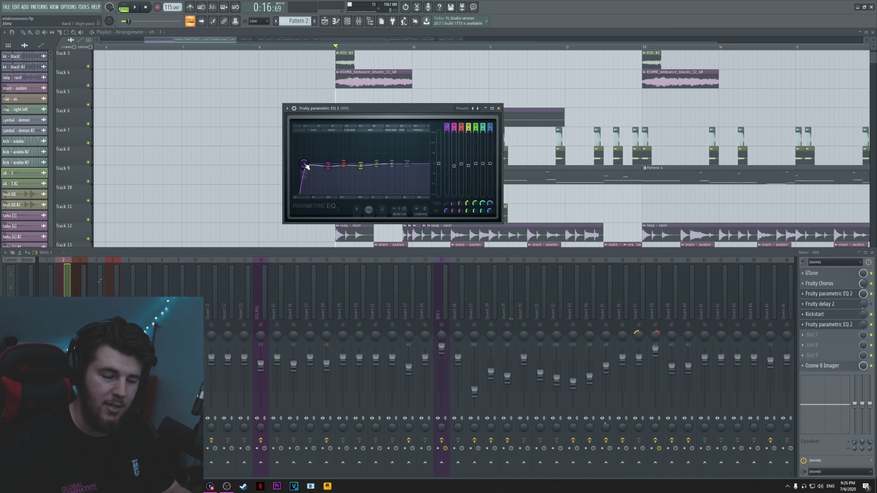
key("ctrl+z")
key("ctrl+z")
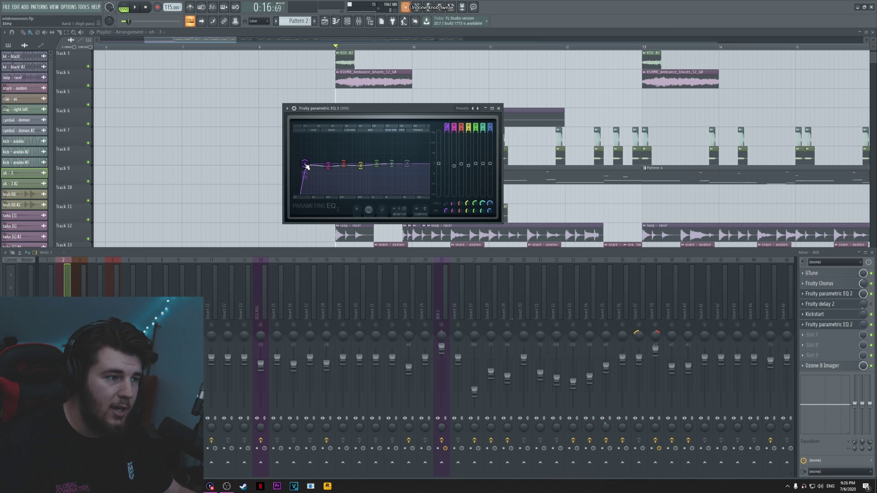
left_click_drag(306, 165, 313, 164)
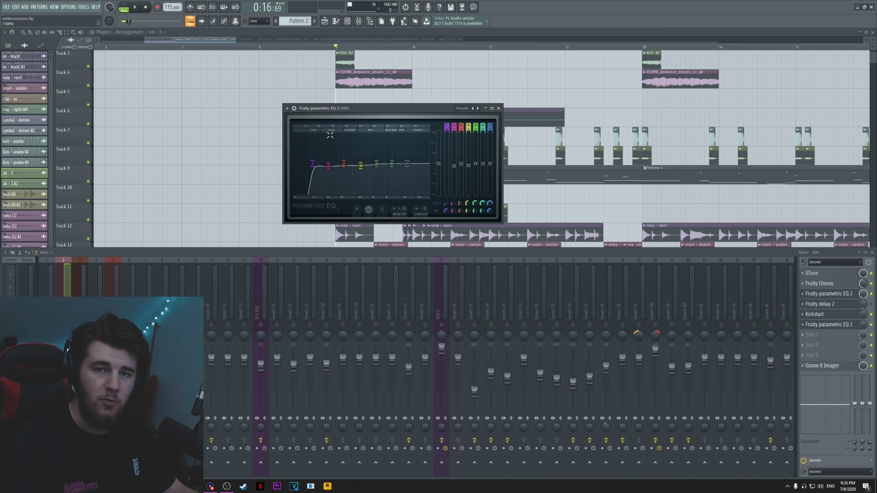
key("Escape")
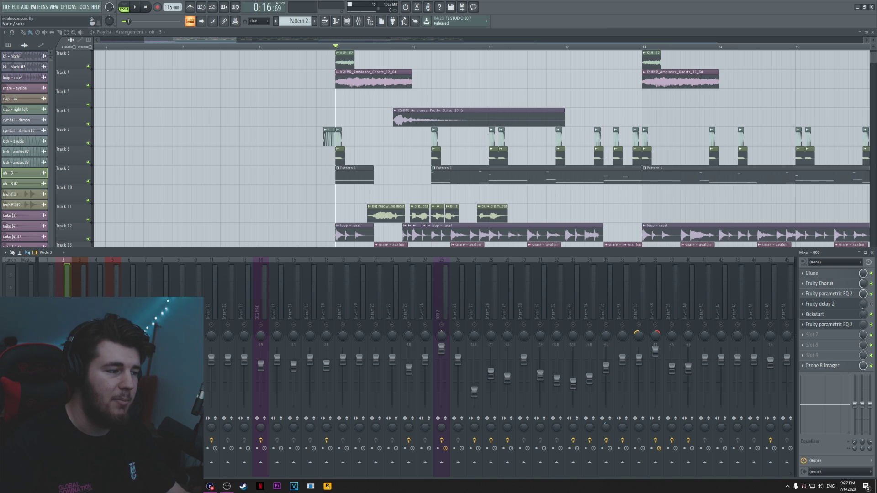
Step: Select mixer insert 16 and play then stop the beat
left_click(294, 365)
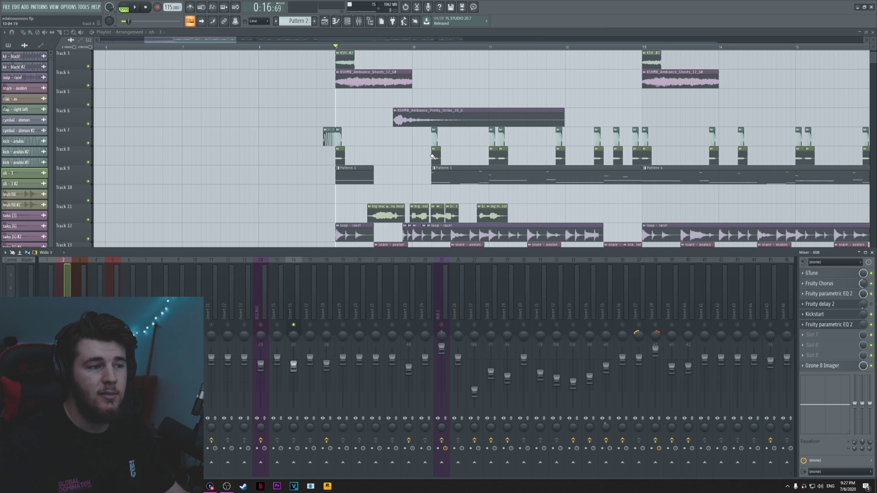
key("space")
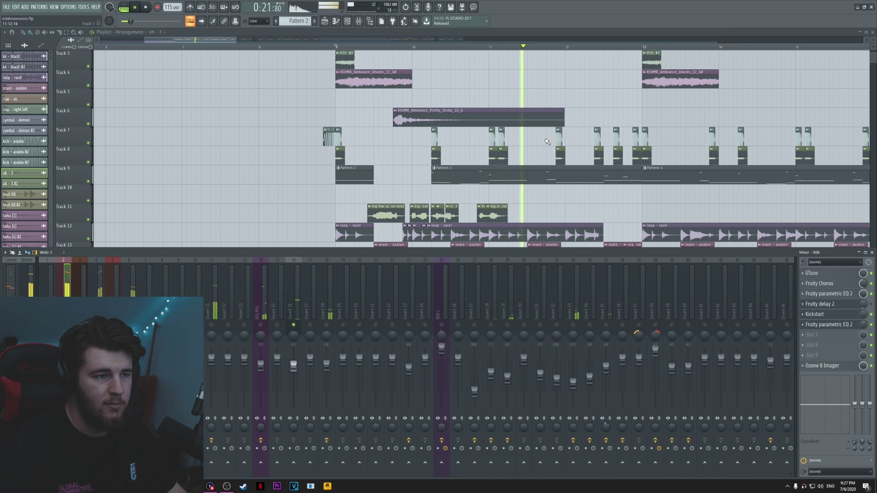
key("space")
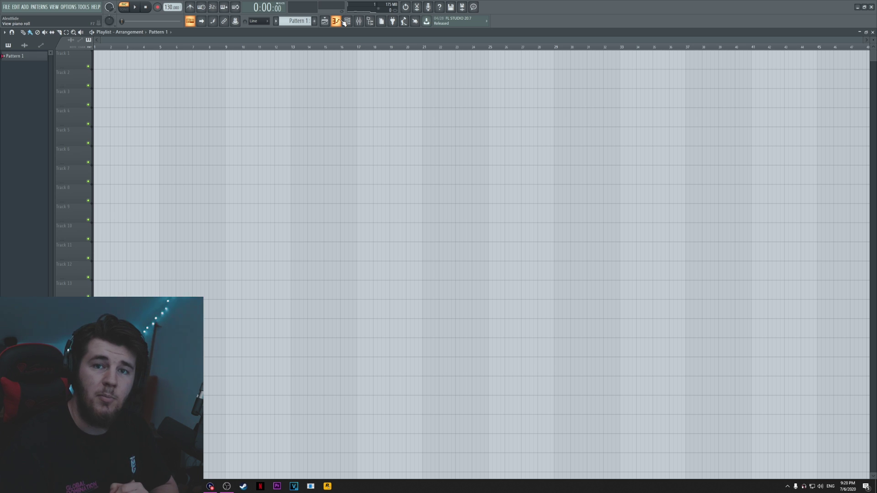
Step: Audition the new 145 BPM beat from the browser, then bring up gdp 808 2's channel options
key("alt+F8")
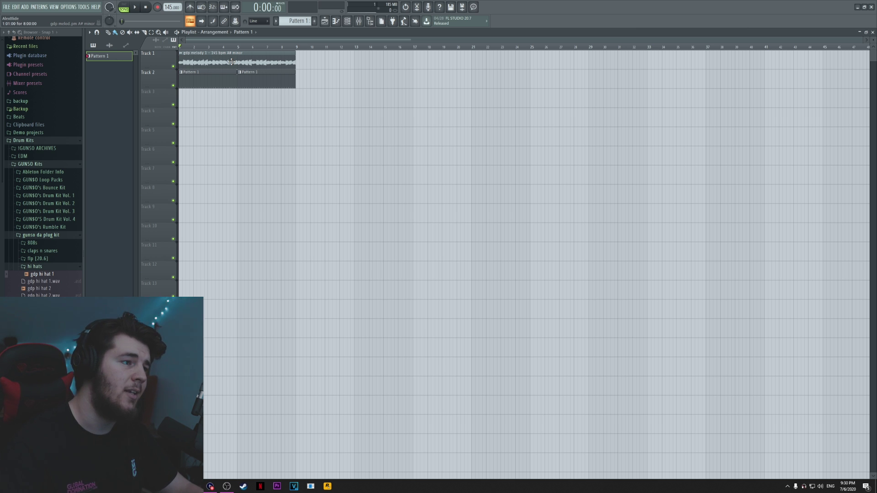
scroll(194, 47, "up", 2)
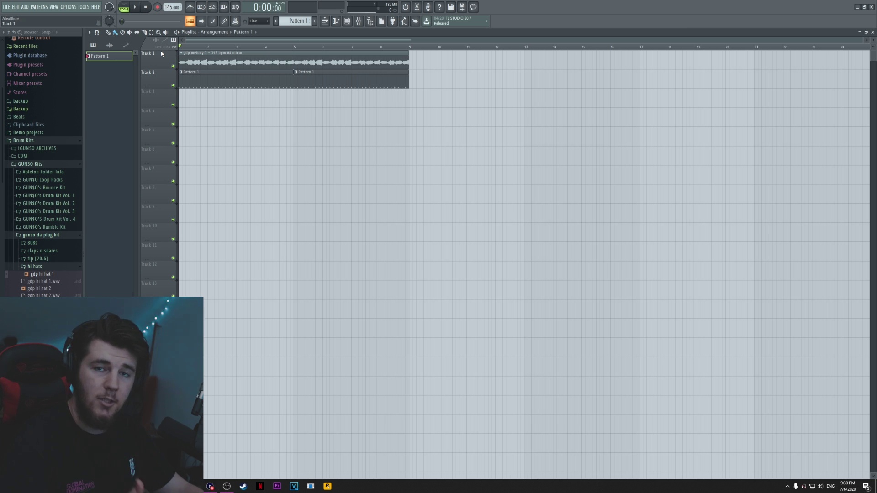
key("space")
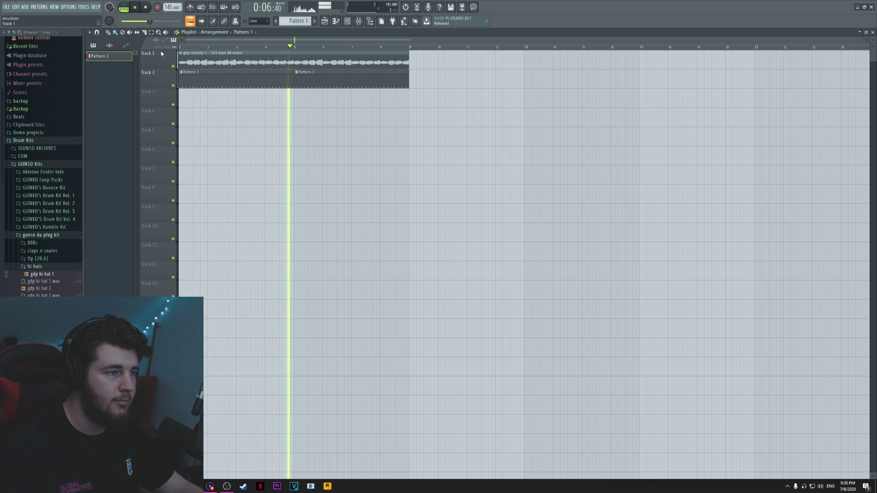
key("space")
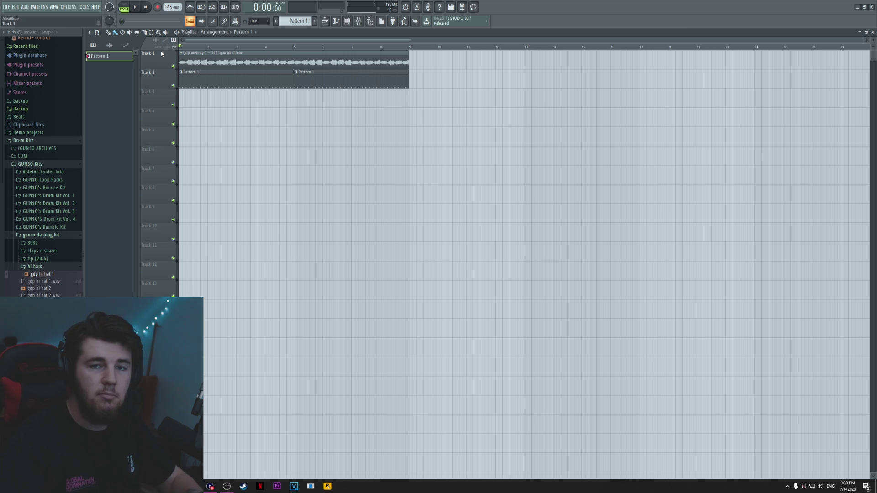
key("F6")
right_click(139, 59)
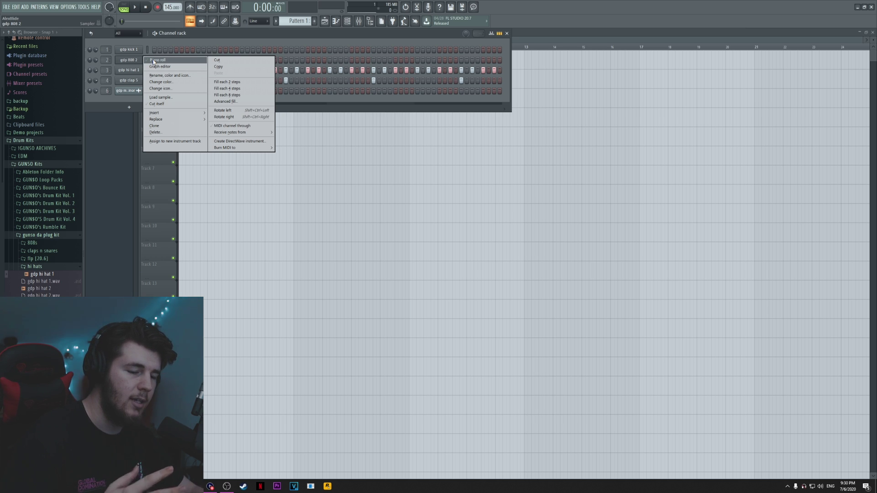
Step: Dismiss the gdp 808 2 channel options menu
left_click(185, 38)
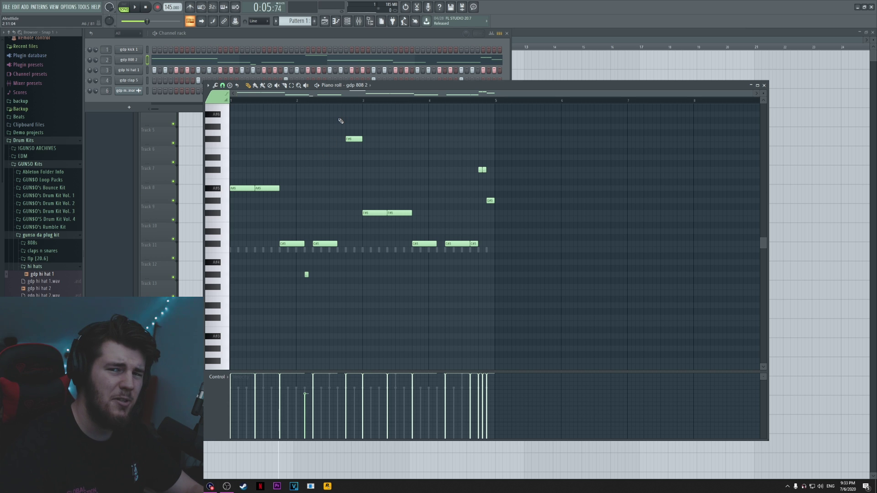
Step: Load Fruity Parametric EQ 2 into slot 1 of mixer Insert 2
key("F9")
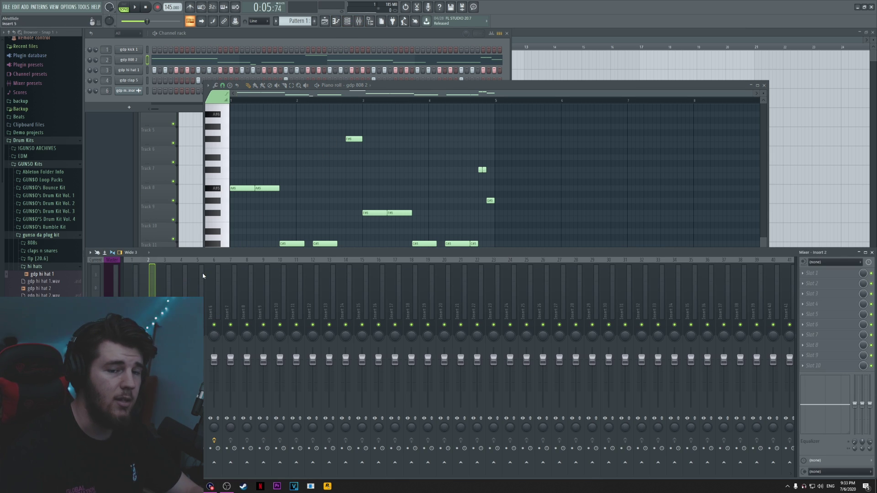
left_click(817, 273)
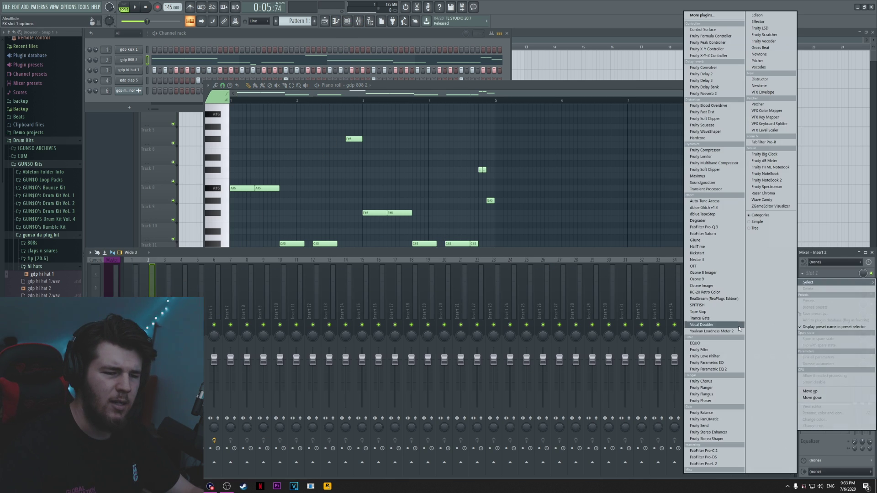
left_click(724, 371)
Step: Make band 1 a 42Hz high-pass, cut band 4 by 3.2dB near 329Hz, move band 5 to 892Hz
mouse_move(173, 172)
left_mouse_down()
mouse_move(173, 153)
mouse_move(172, 176)
mouse_move(163, 172)
left_mouse_up()
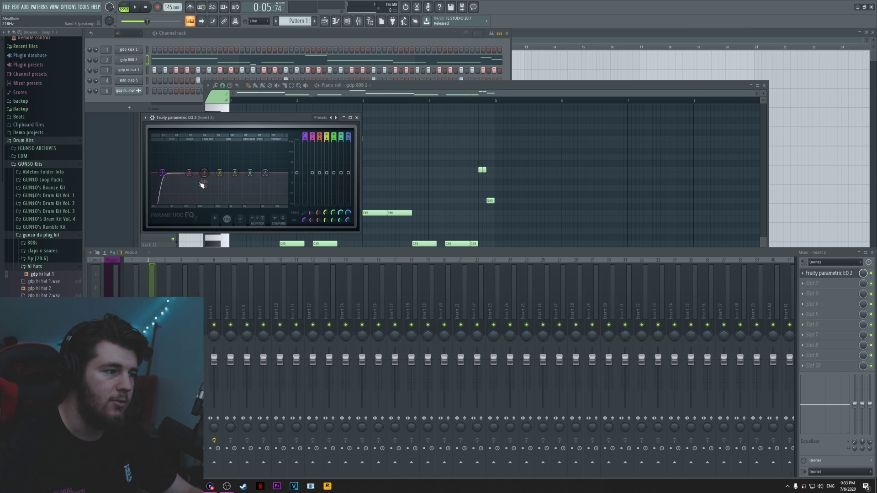
key("space")
mouse_move(220, 174)
left_mouse_down()
mouse_move(206, 178)
mouse_move(231, 174)
mouse_move(226, 179)
left_mouse_up()
key("space")
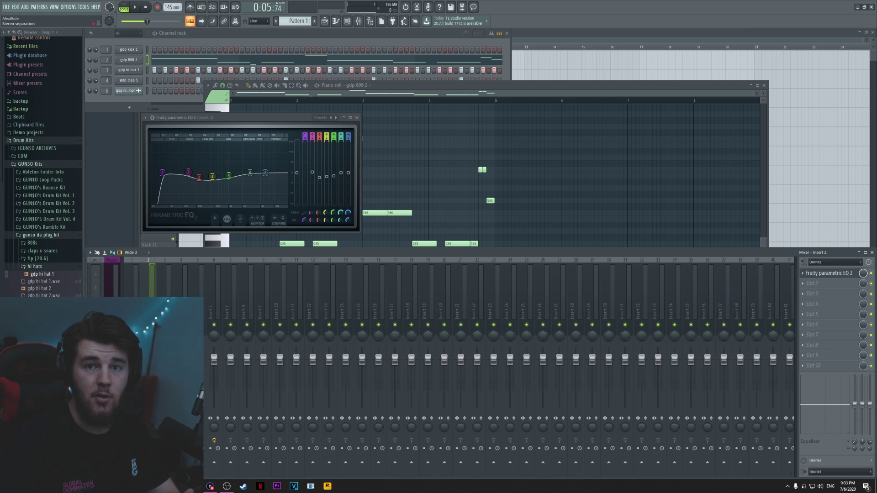
key("space")
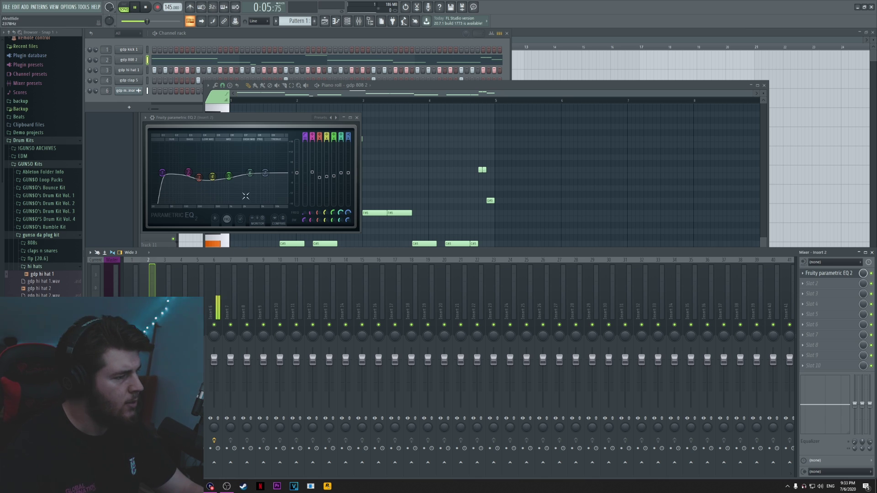
left_click_drag(227, 177, 251, 182)
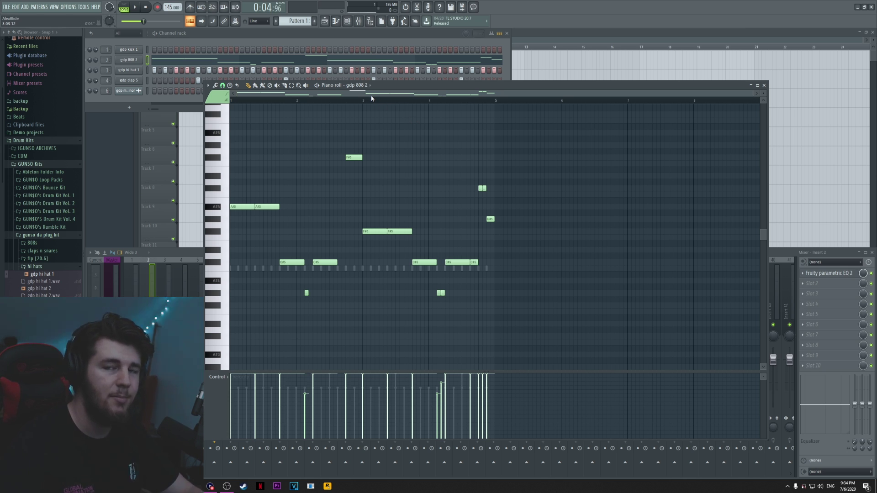
Step: Open the gdp kick 1 channel in the piano roll
right_click(134, 49)
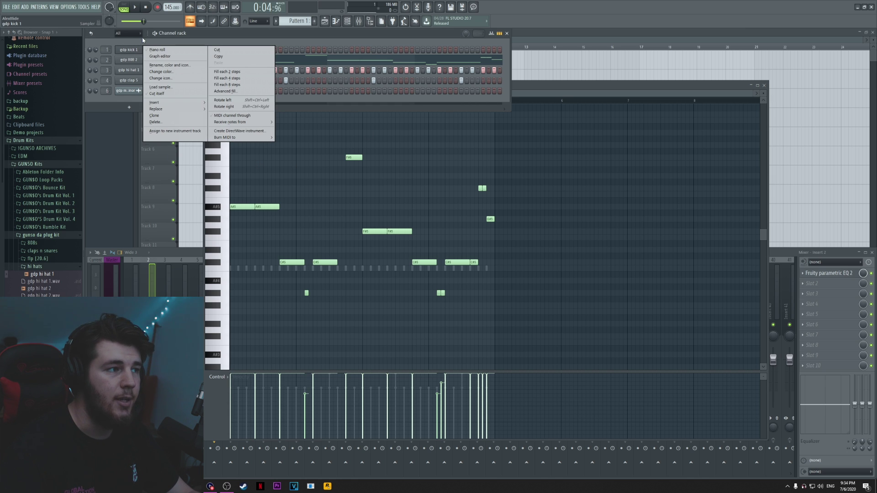
left_click(147, 41)
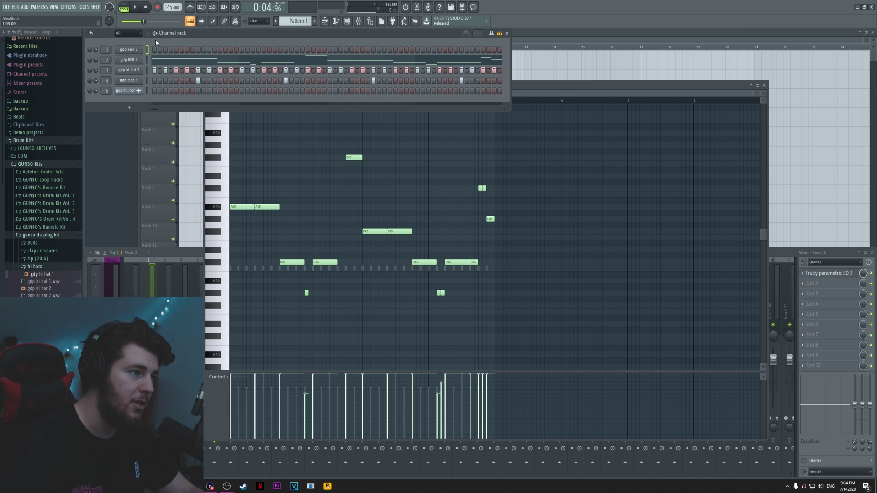
right_click(139, 51)
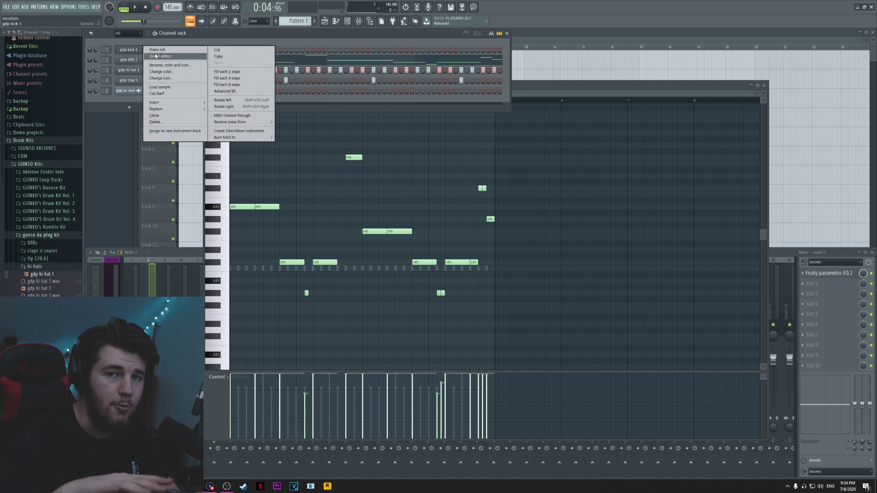
left_click(156, 50)
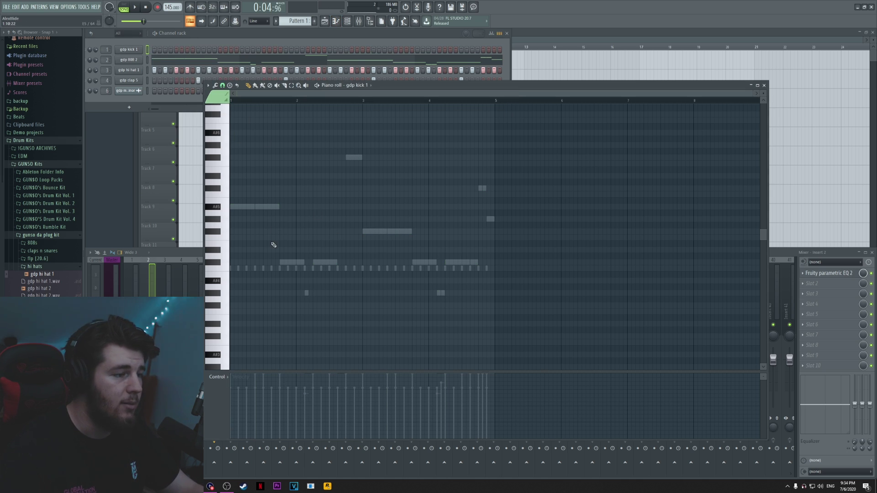
Step: Place kick notes at bar 1, just after bar 2, at bar 3 and just after bar 4
left_click(232, 268)
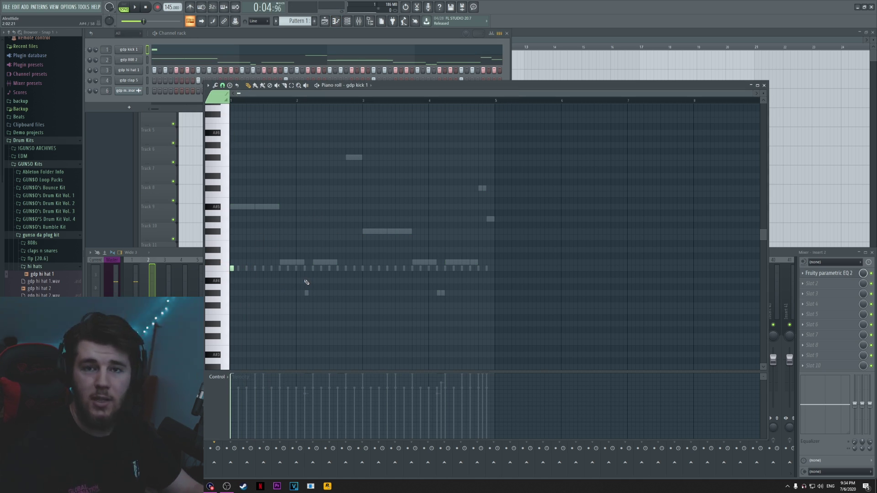
scroll(293, 187, "up", 3)
scroll(329, 201, "down", 2)
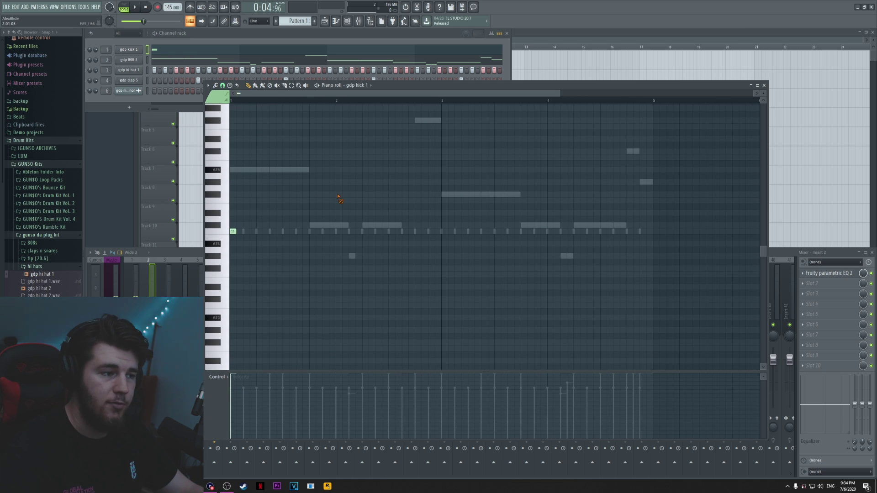
key("space")
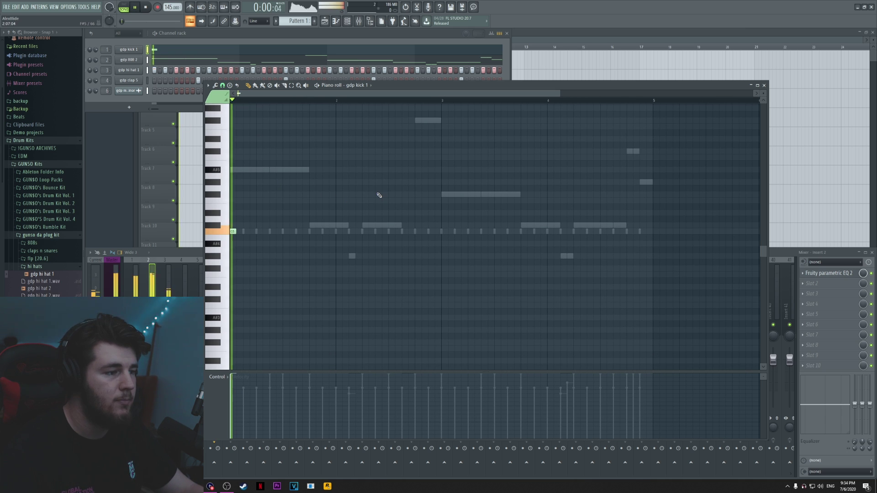
left_click(366, 231)
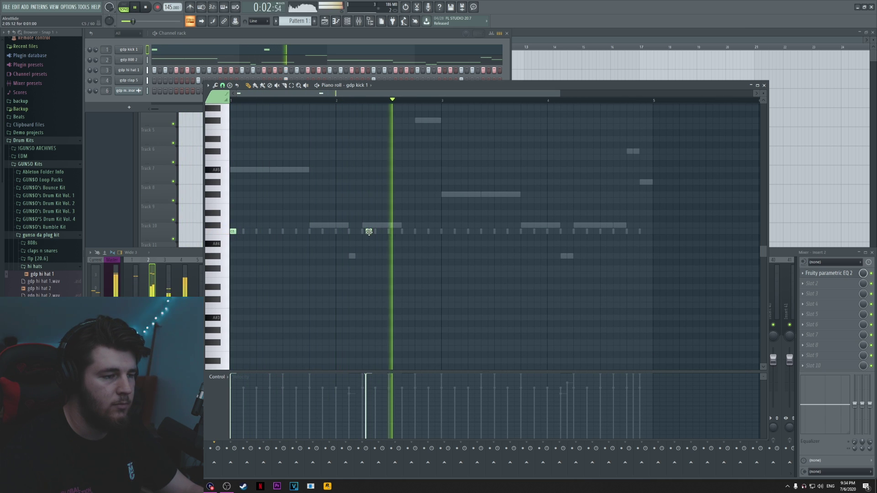
left_click(443, 231)
left_click(576, 231)
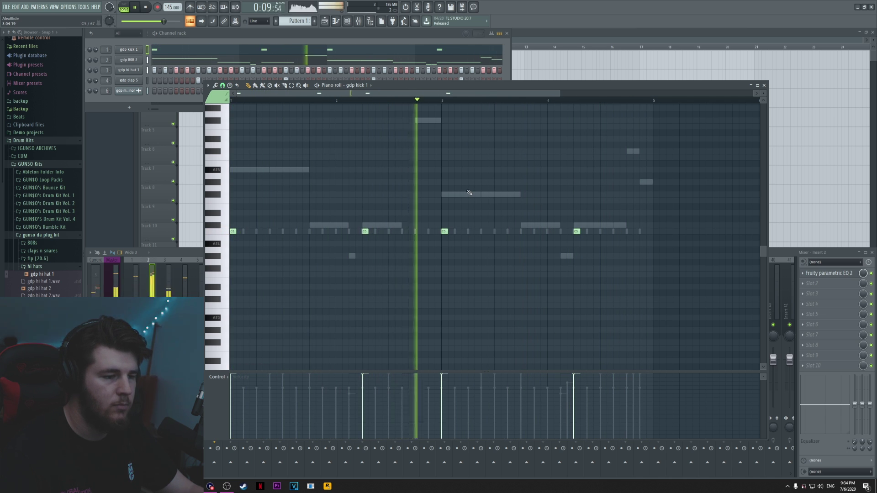
scroll(502, 98, "down", 2)
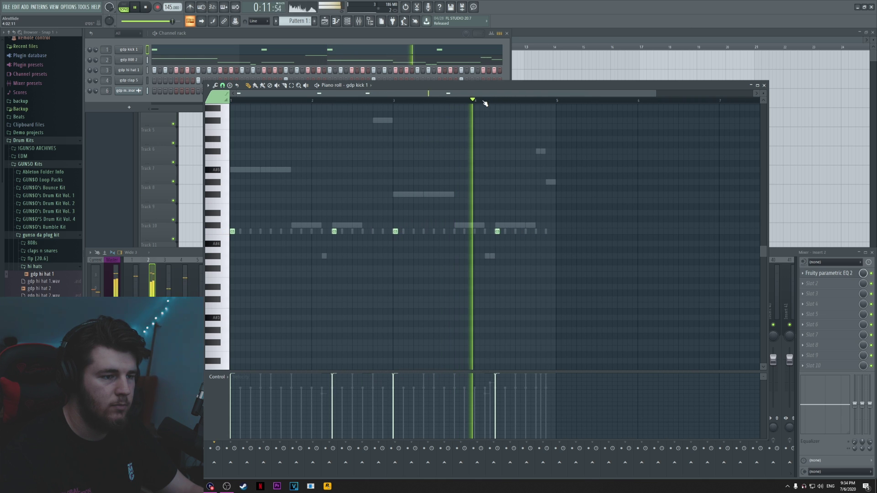
key("space")
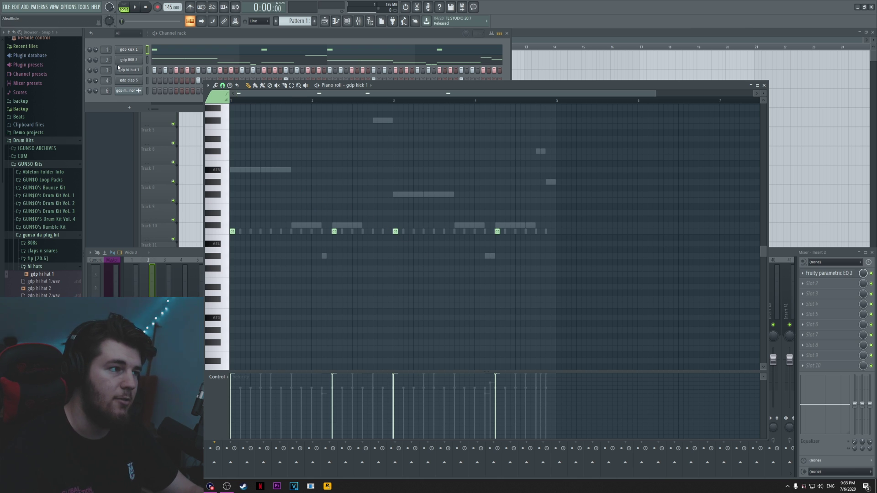
left_click(128, 49)
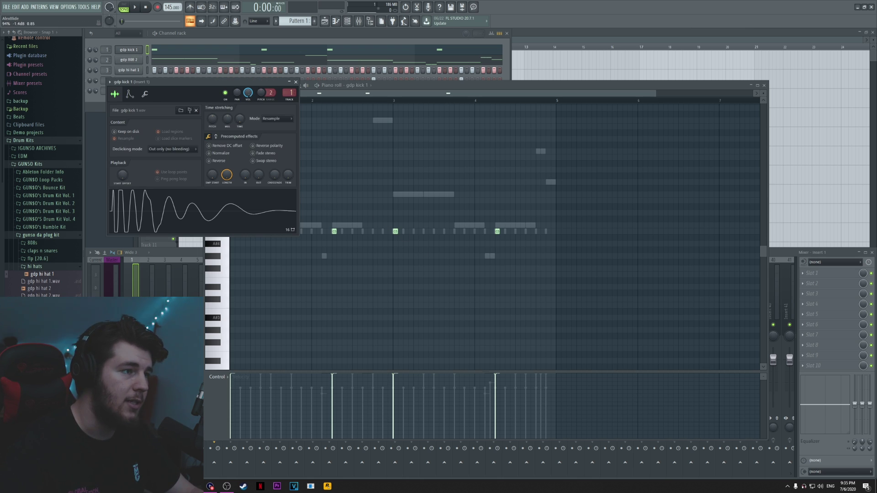
left_click_drag(236, 89, 265, 95)
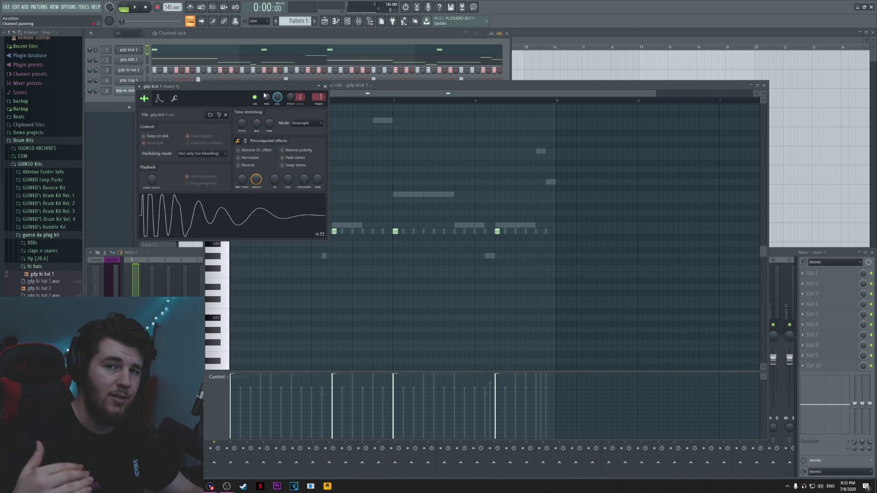
left_click(325, 87)
key("space")
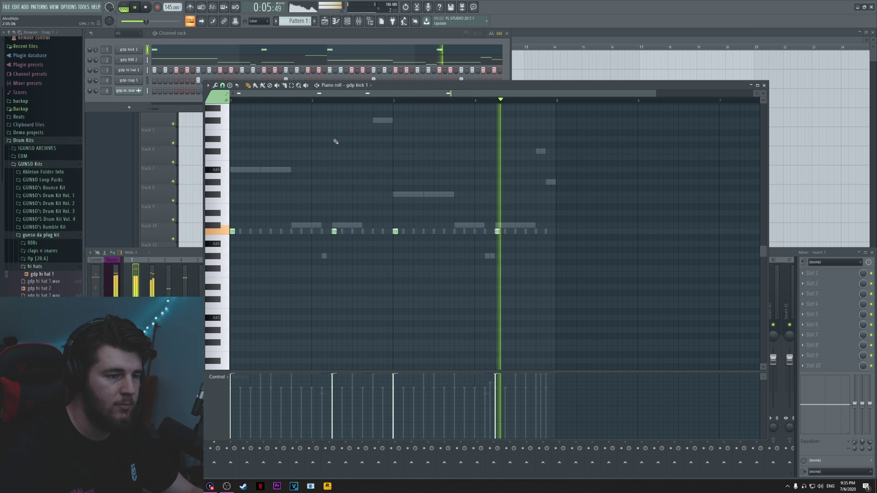
Step: Stop playback, set the position to bar 3, and switch between 808 and kick notes
key("space")
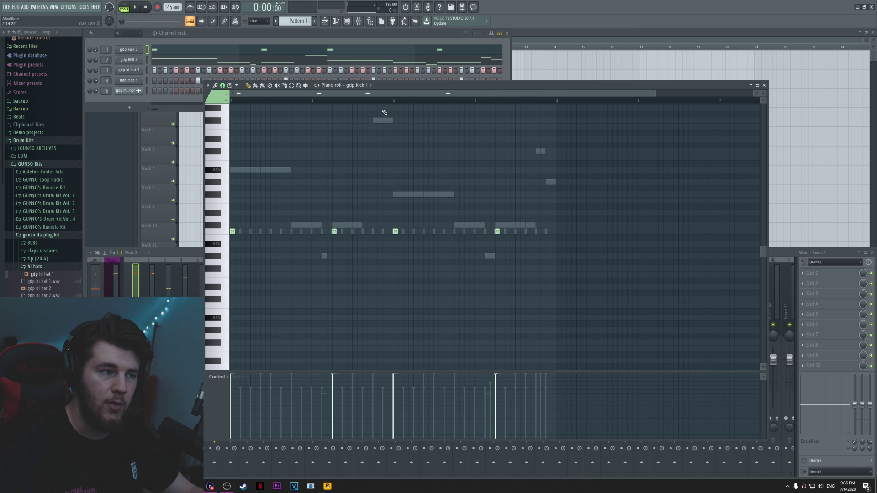
left_click(394, 103)
double_click(402, 197)
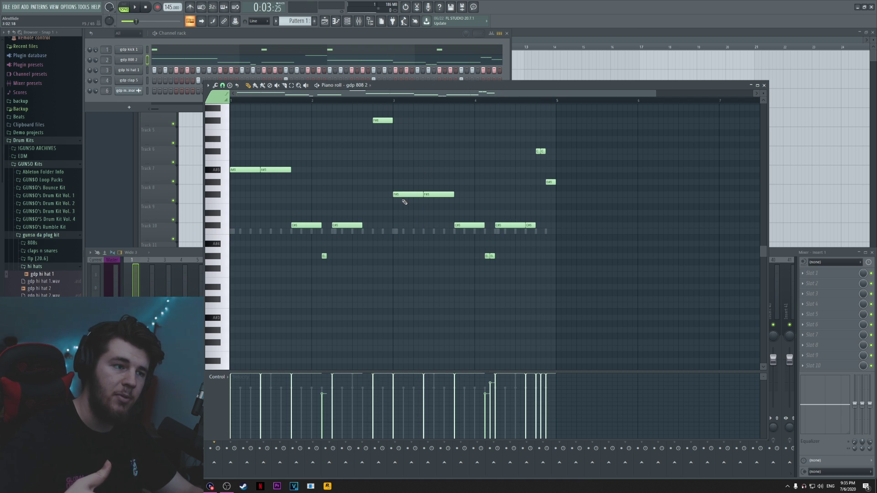
double_click(396, 231)
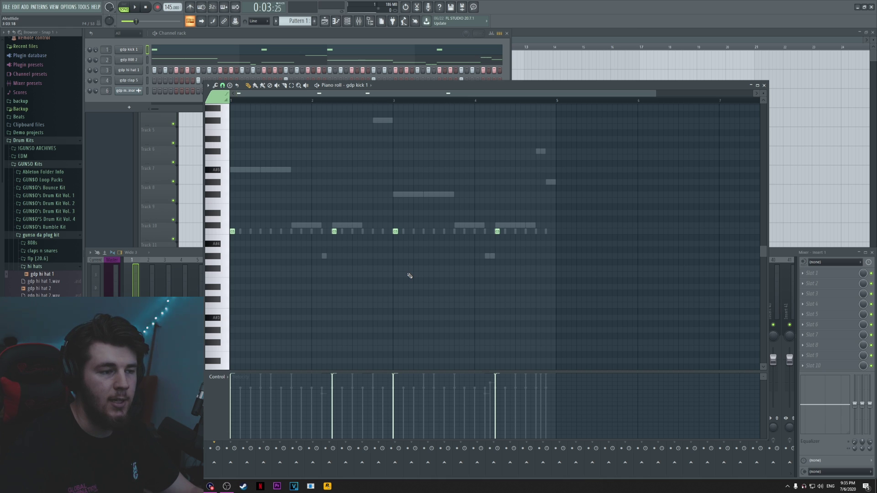
Step: Delete the bar 3 kick note and play back the thinned pattern
right_click(396, 233)
key("space")
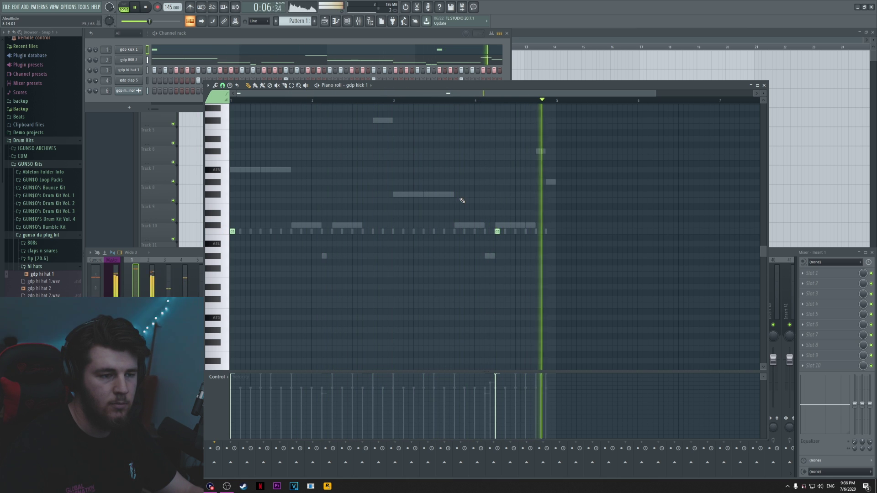
key("space")
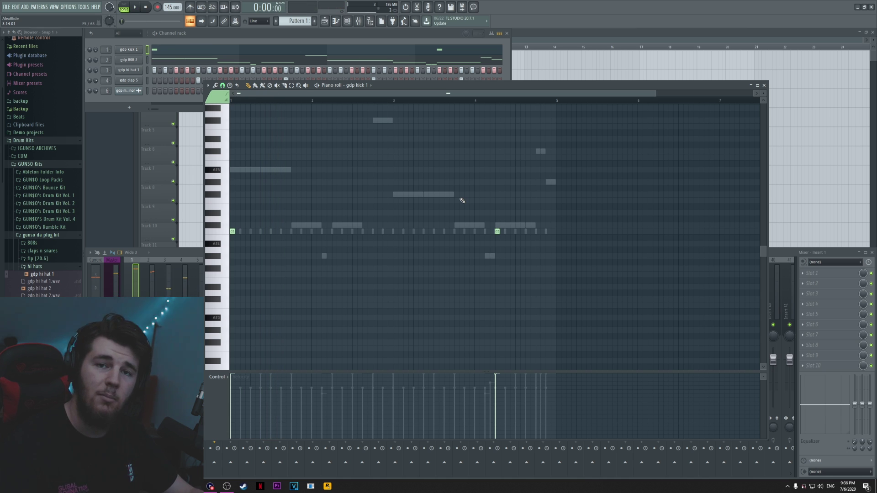